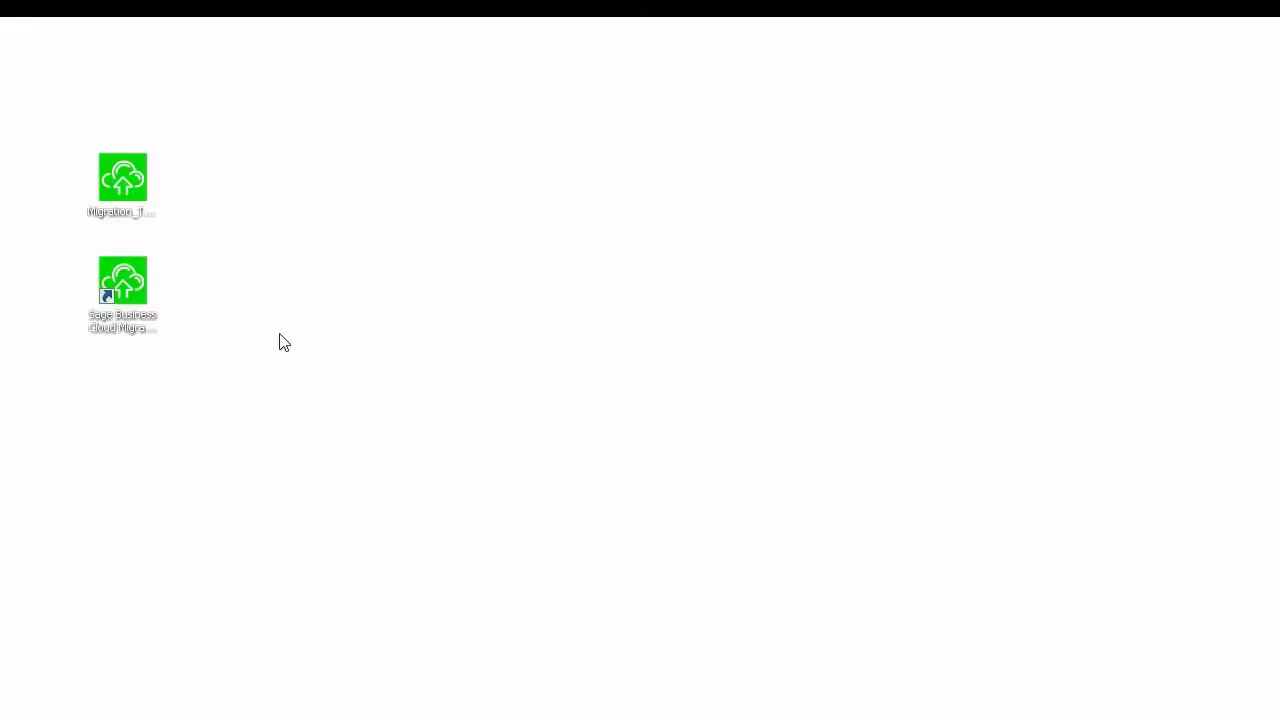
# - Launch the Sage Business Cloud Migration Tool and choose 1122228-AD.SAI as the company file to export
pyautogui.doubleClick(122, 293)
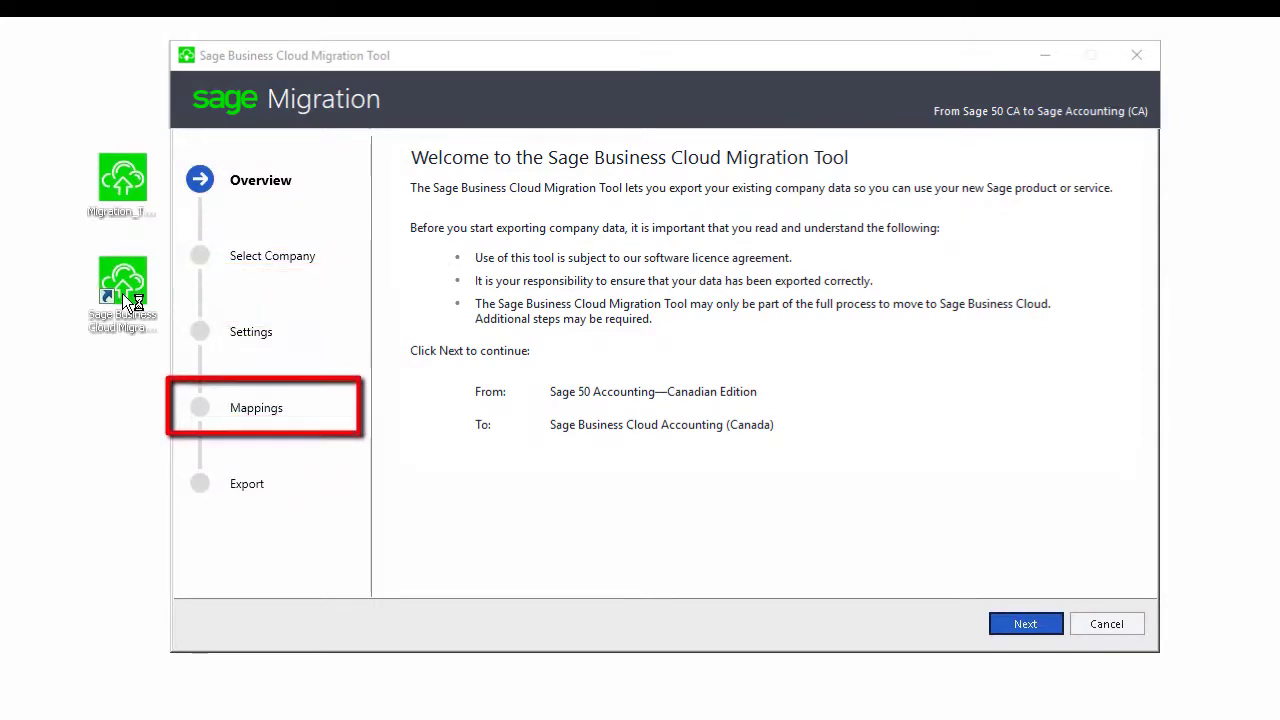
pyautogui.click(1018, 619)
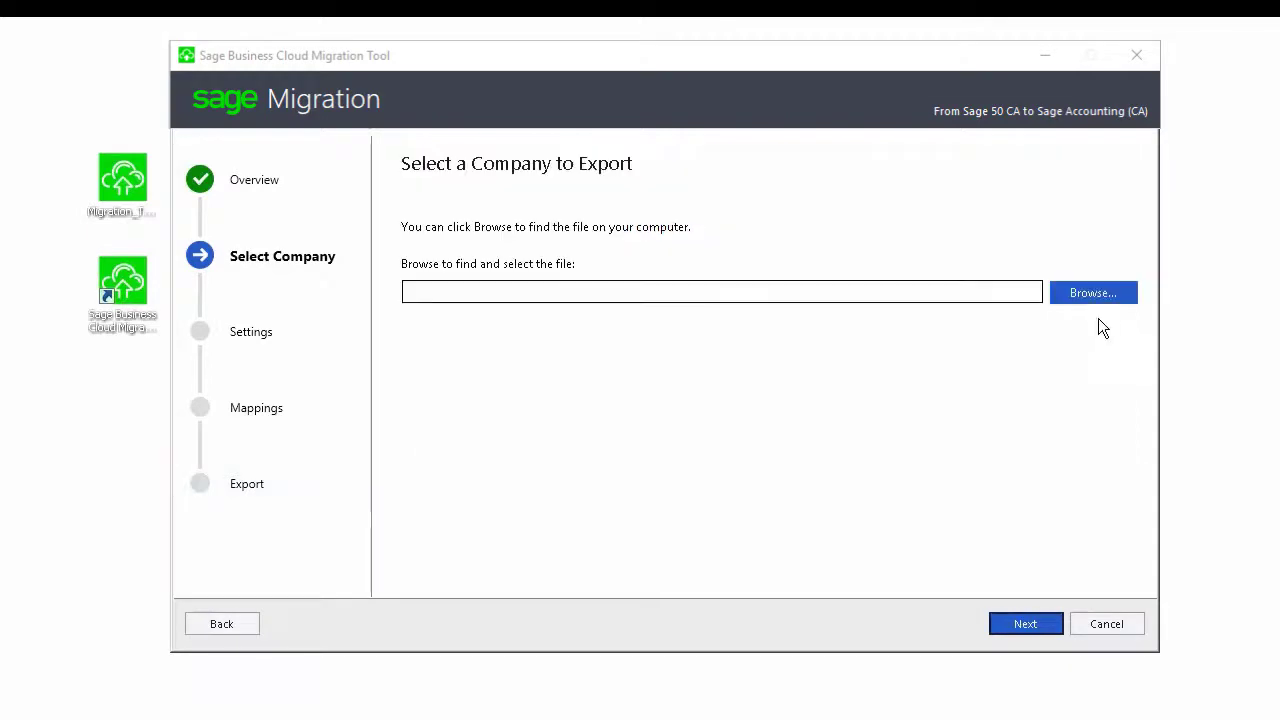
pyautogui.click(1100, 296)
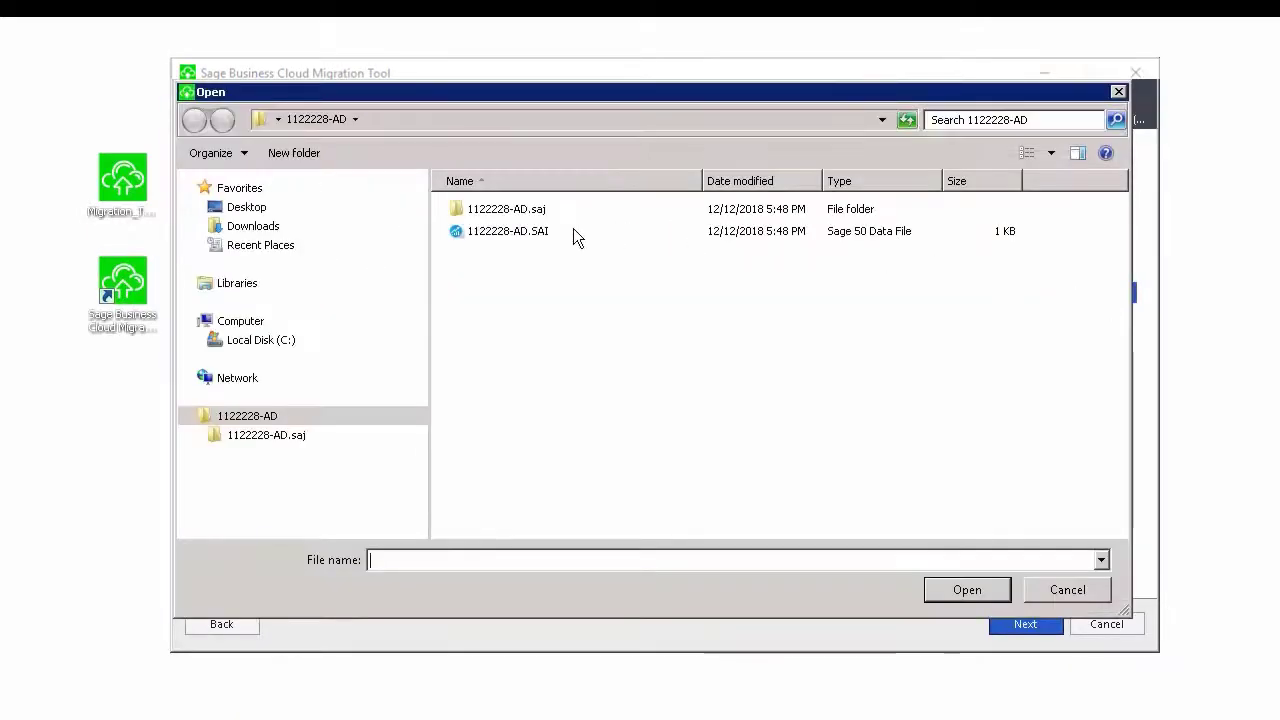
pyautogui.click(529, 234)
pyautogui.click(951, 598)
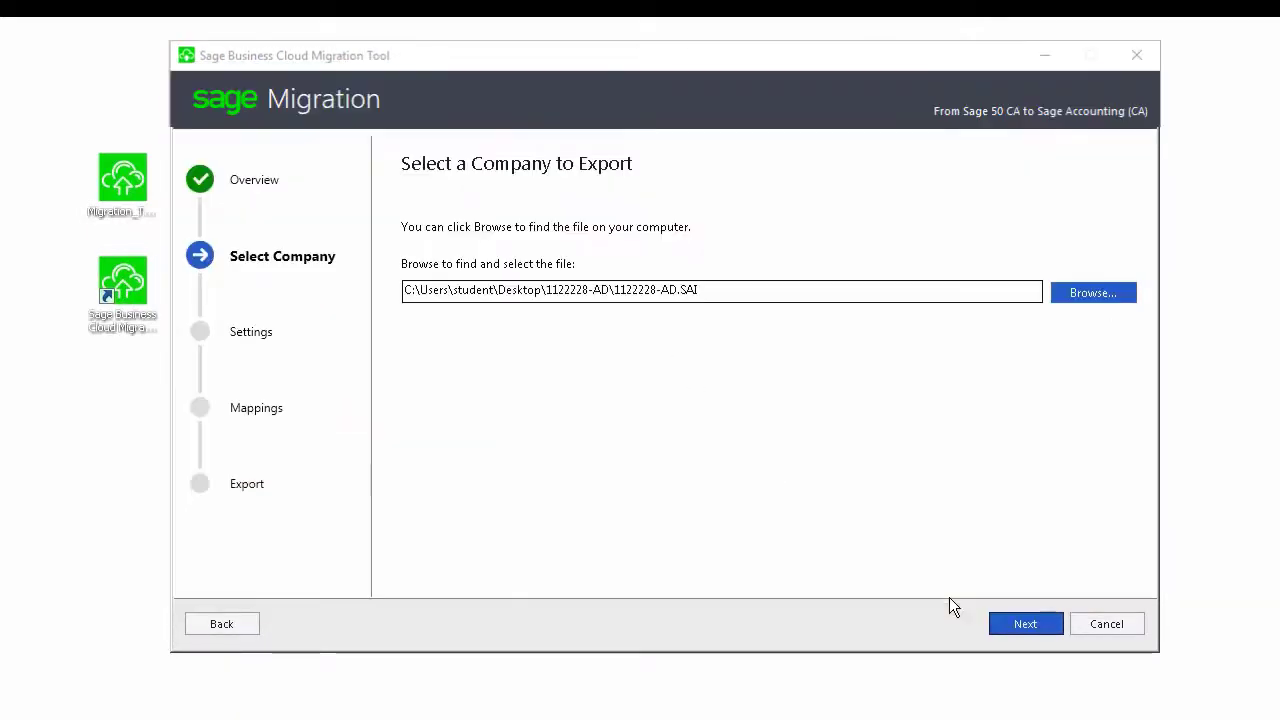
pyautogui.click(1000, 616)
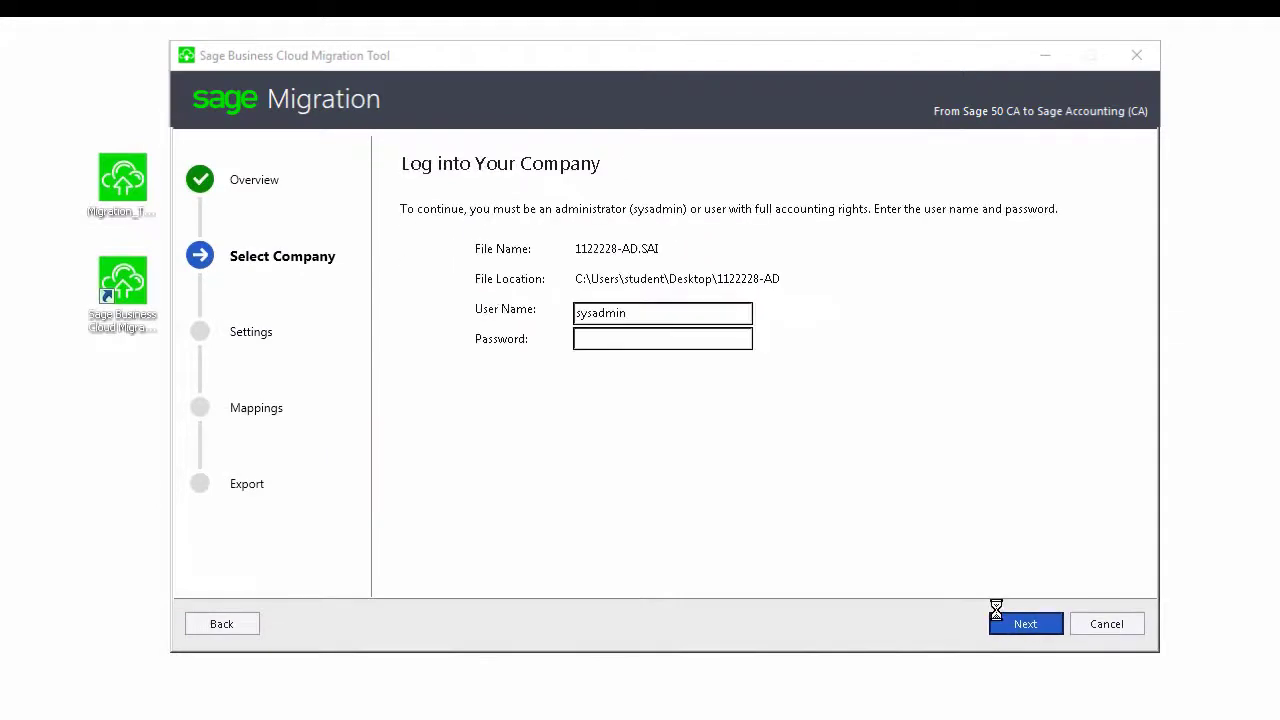
# - Log into the company as sysadmin by entering the account password
pyautogui.click(689, 340)
pyautogui.write('********')
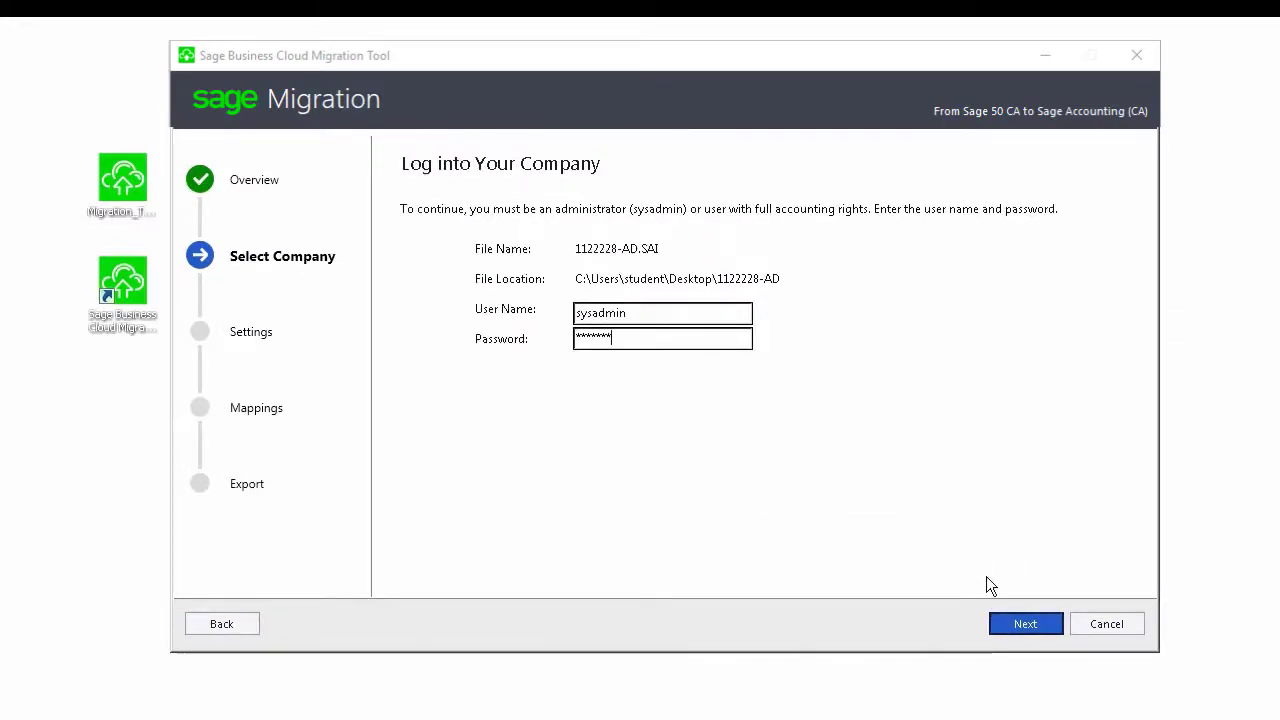
pyautogui.click(1025, 623)
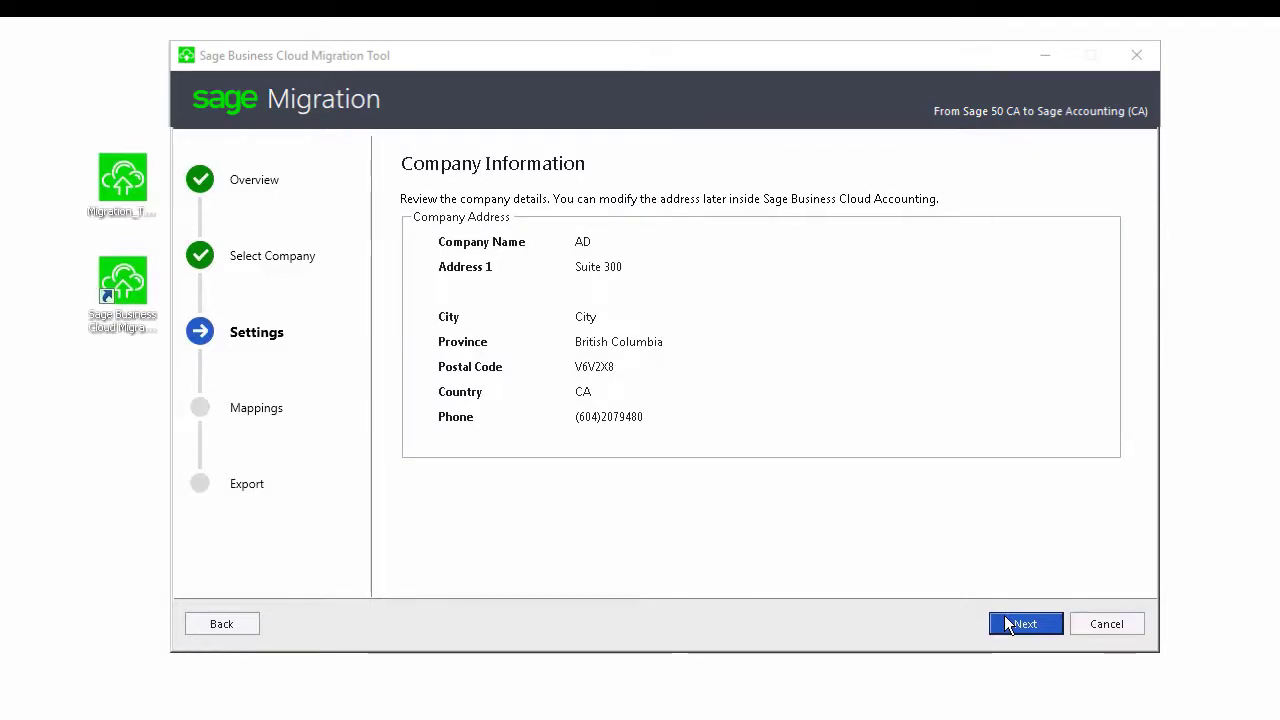
# - Accept the company information and settings, keeping 2 (current fiscal + previous fiscal year) as the number of years to export
pyautogui.click(1007, 624)
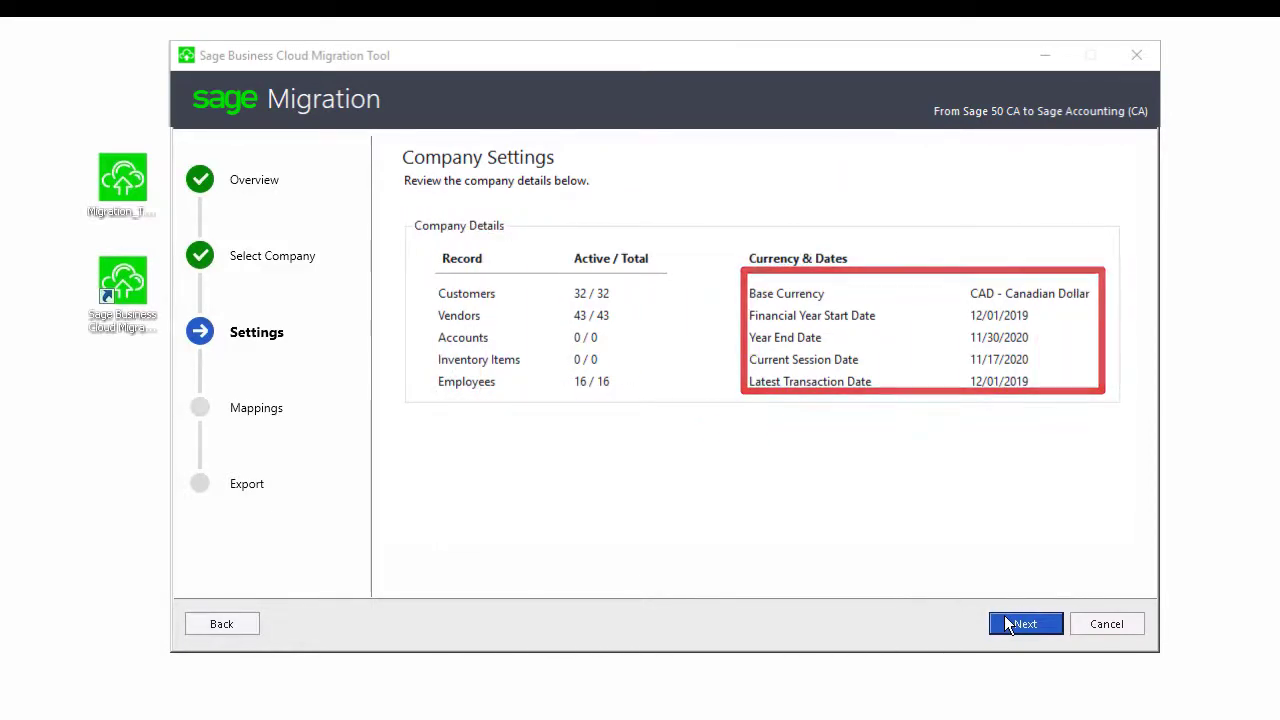
pyautogui.click(1012, 624)
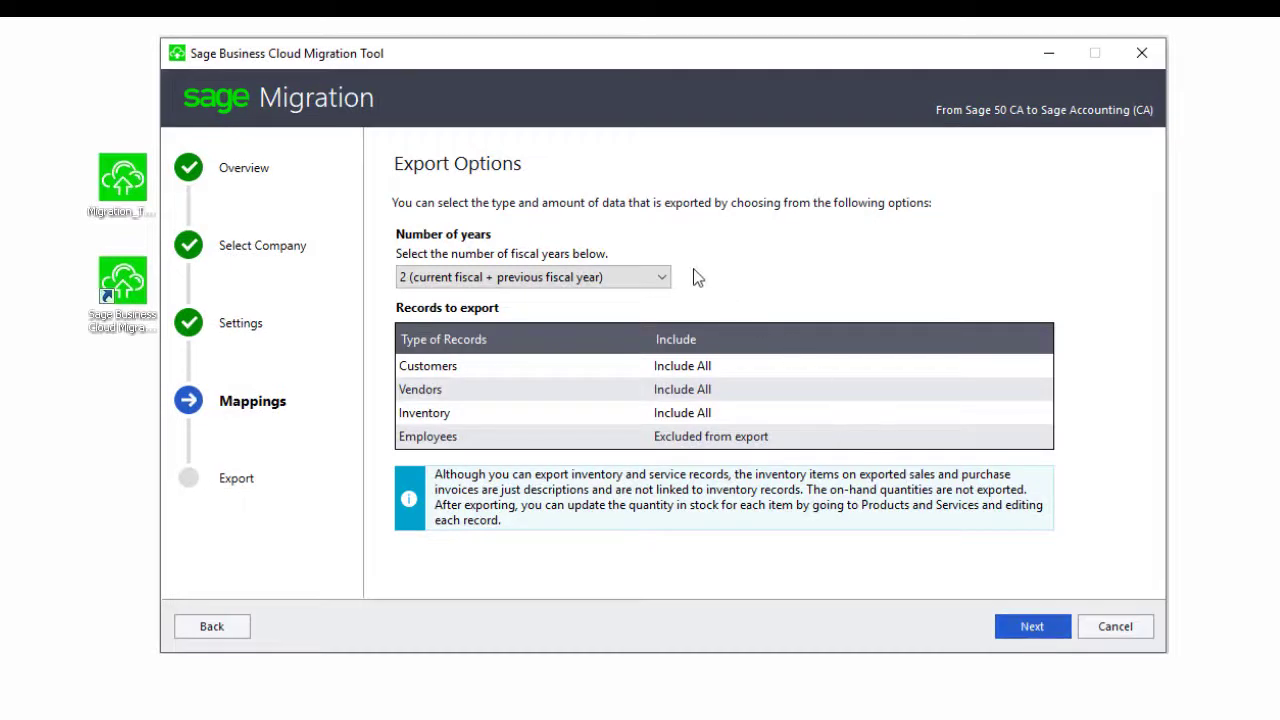
pyautogui.click(670, 276)
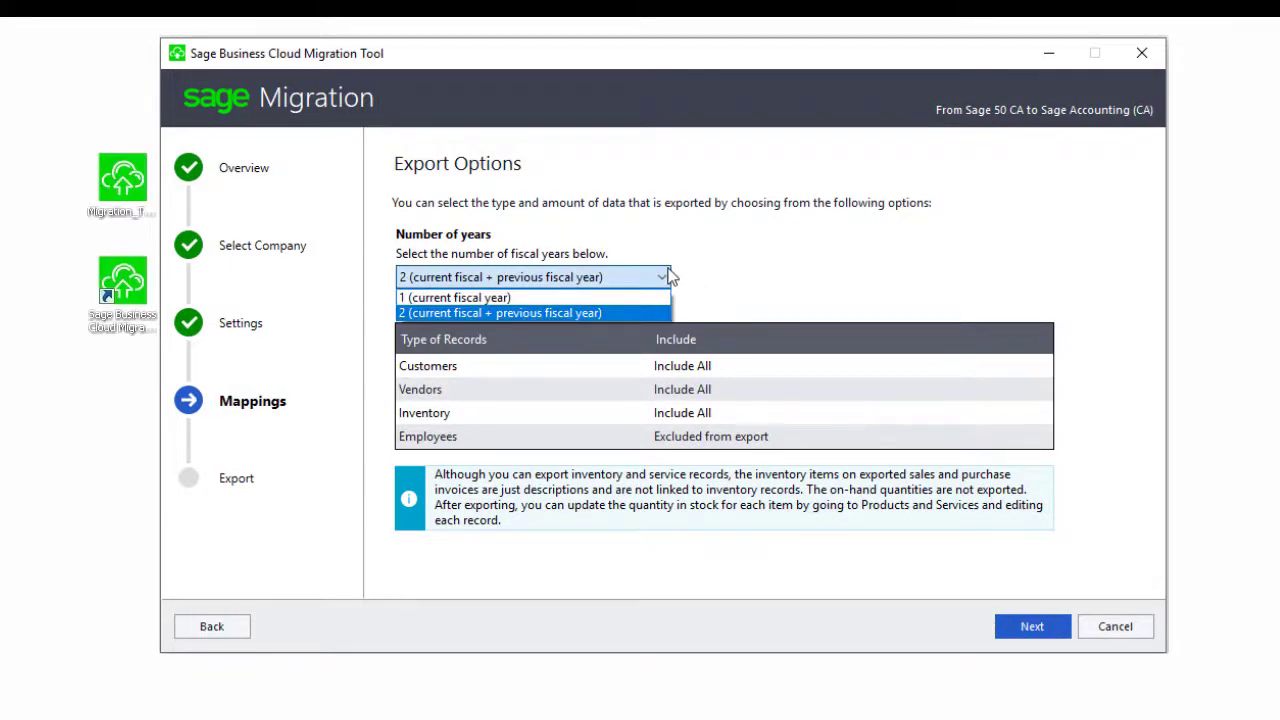
pyautogui.click(666, 276)
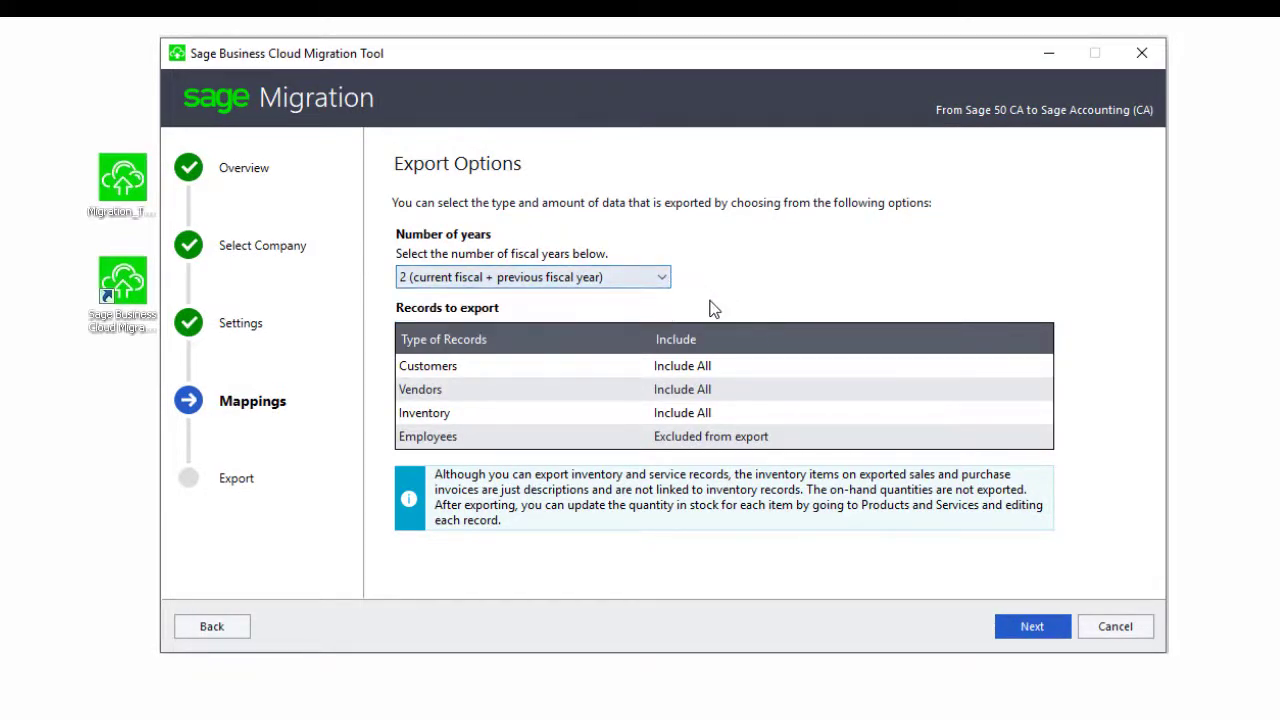
pyautogui.click(1013, 620)
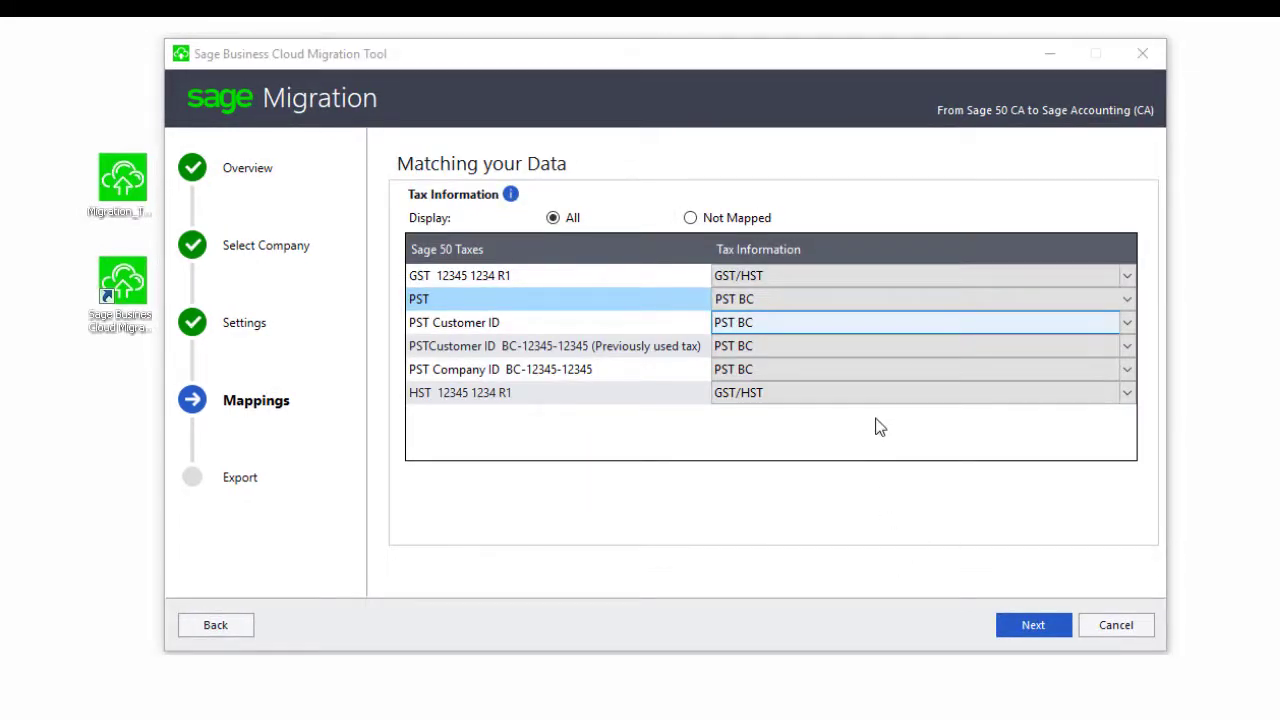
# - Keep the PST tax mapped to PST BC and accept the tax and ledger account category mappings
pyautogui.click(929, 297)
pyautogui.click(929, 297)
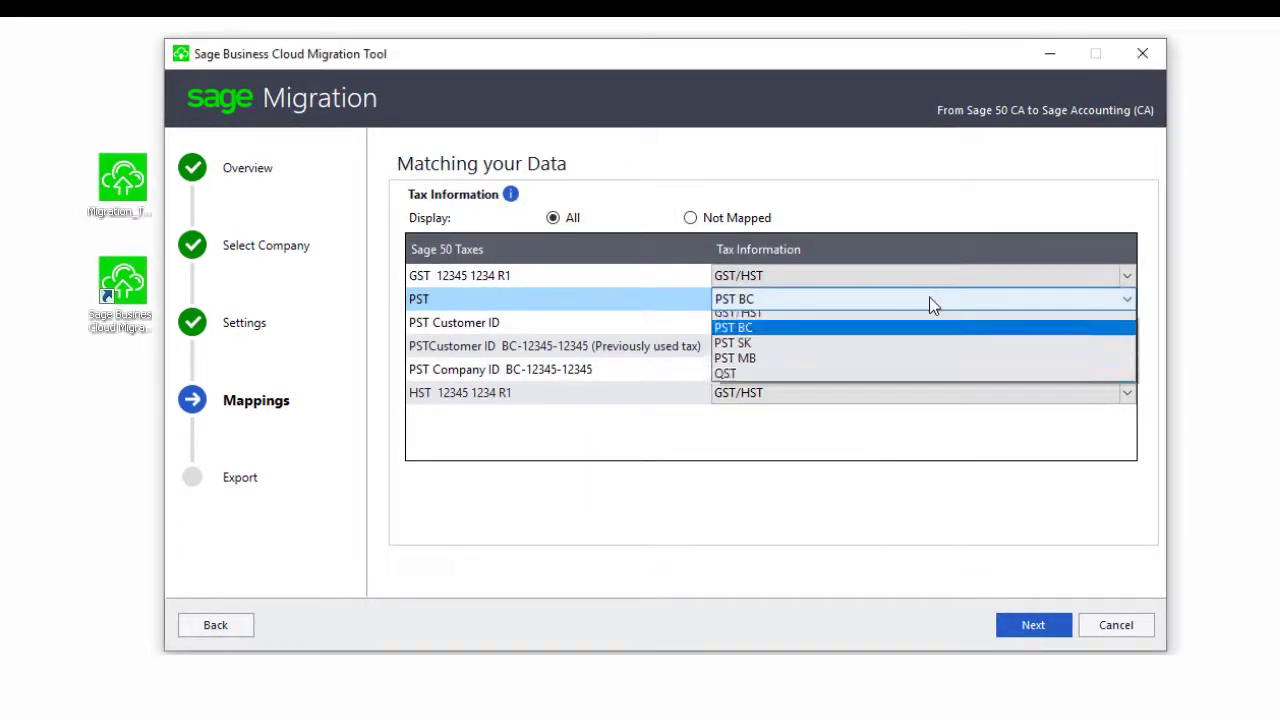
pyautogui.click(932, 351)
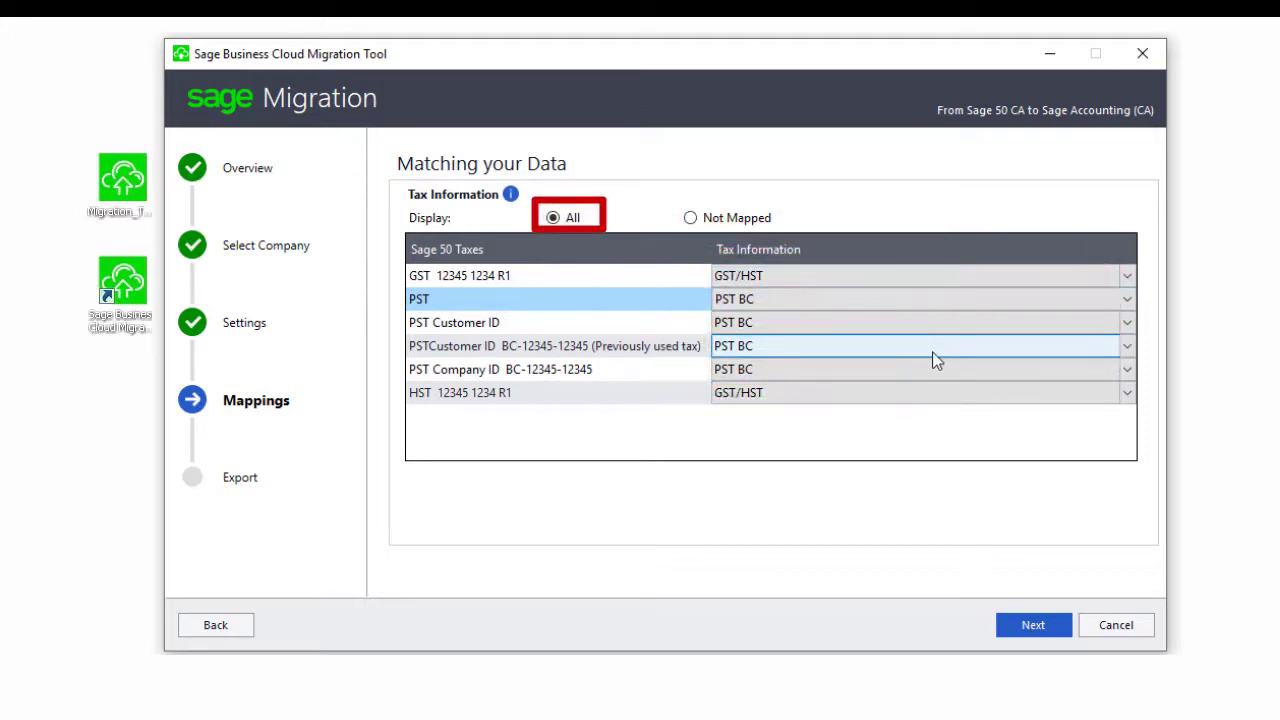
pyautogui.click(1027, 627)
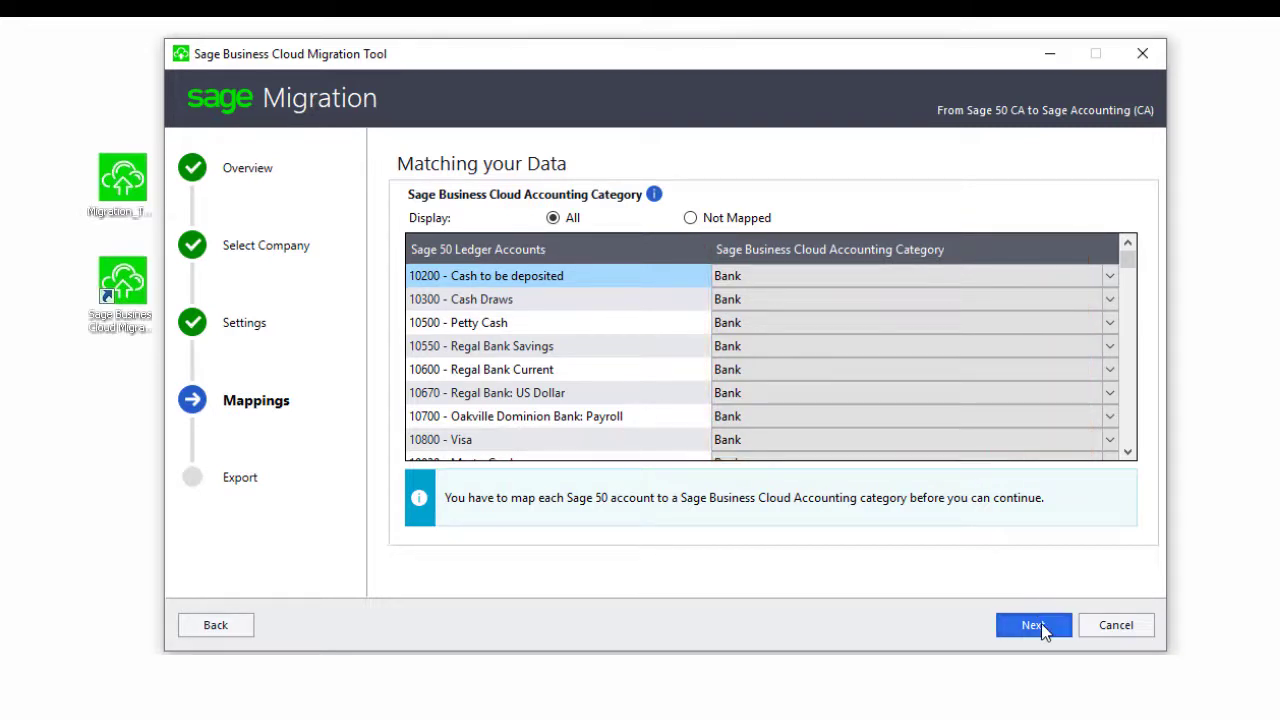
pyautogui.click(1041, 623)
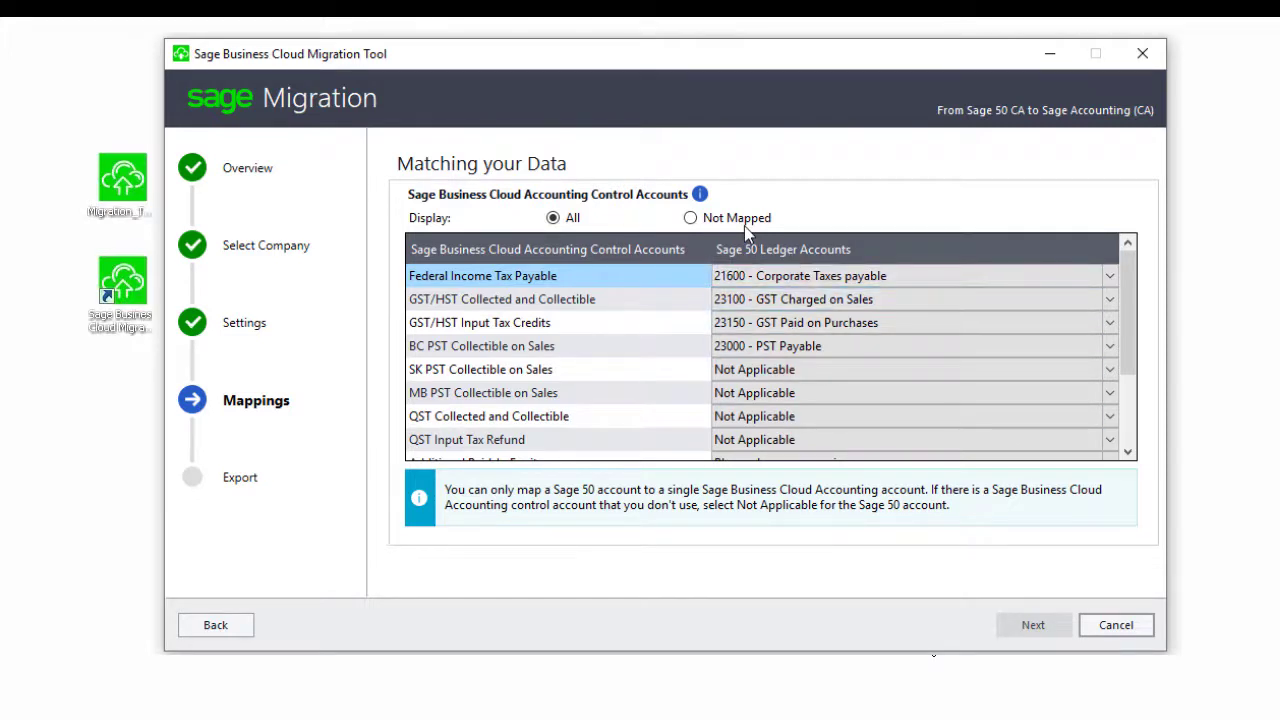
# - Display only the unmapped control accounts and map Bank Fees and Interest to Not Applicable
pyautogui.click(743, 222)
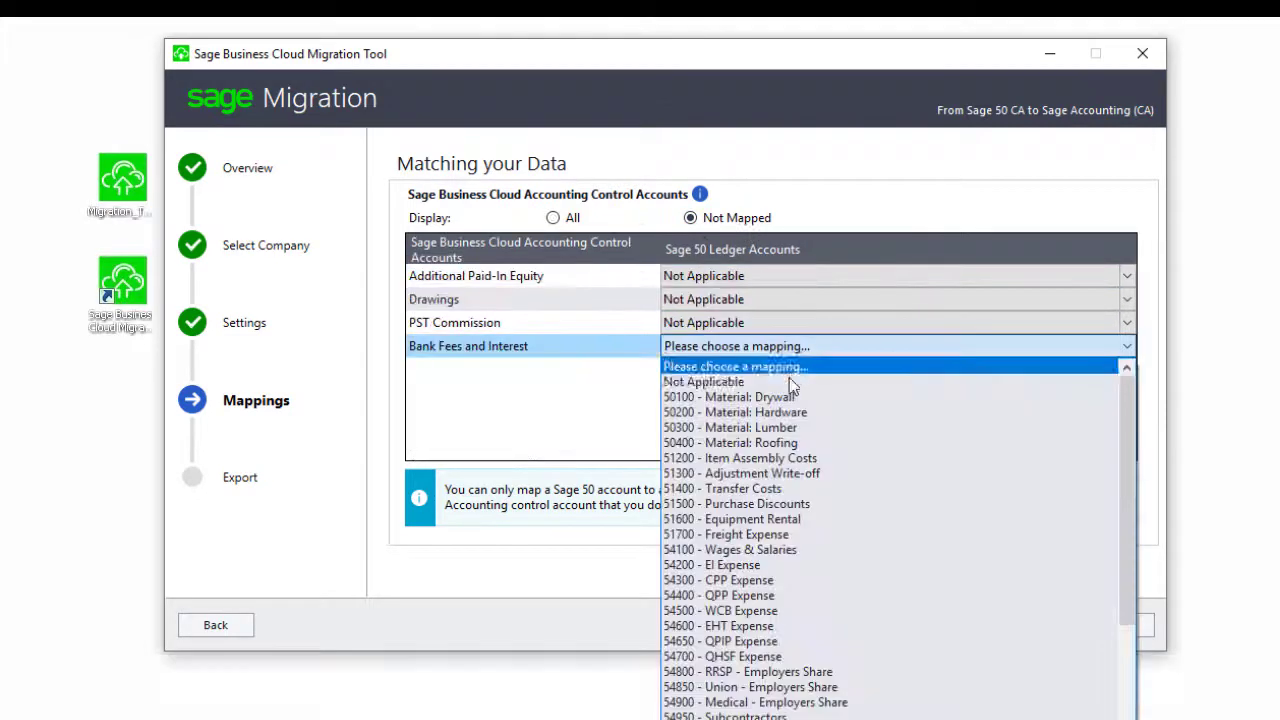
pyautogui.click(790, 383)
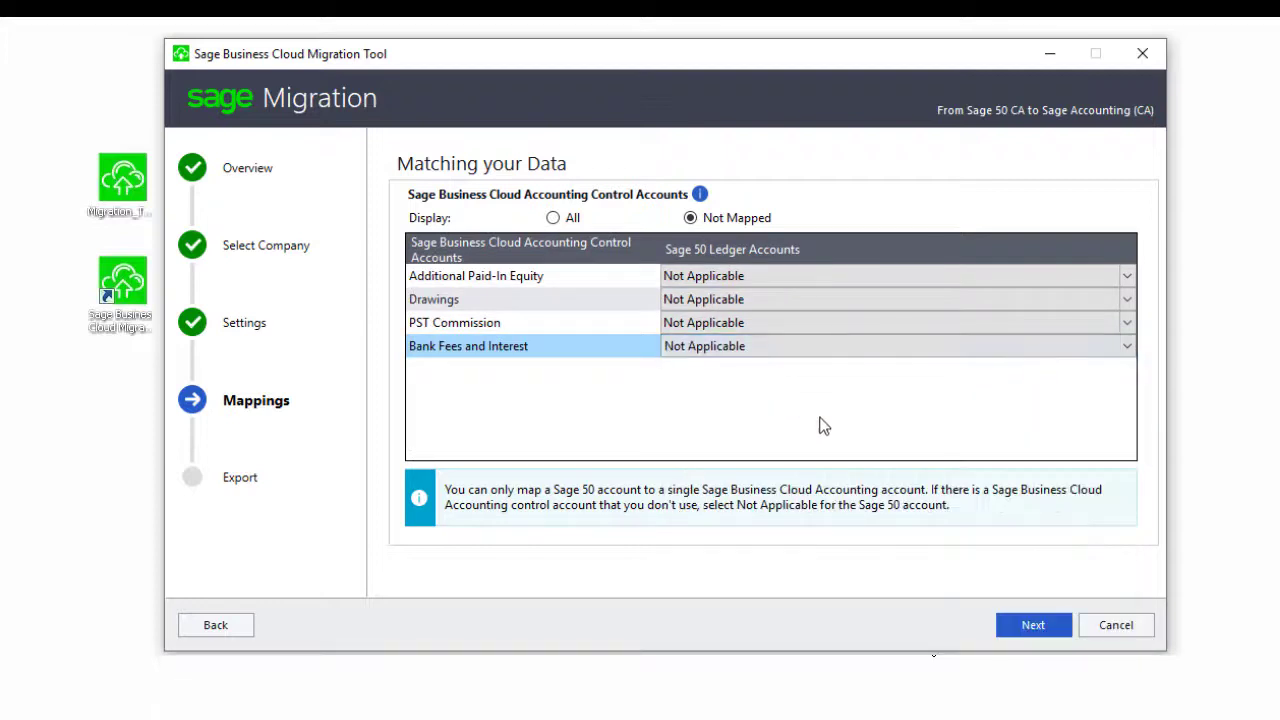
pyautogui.click(1030, 633)
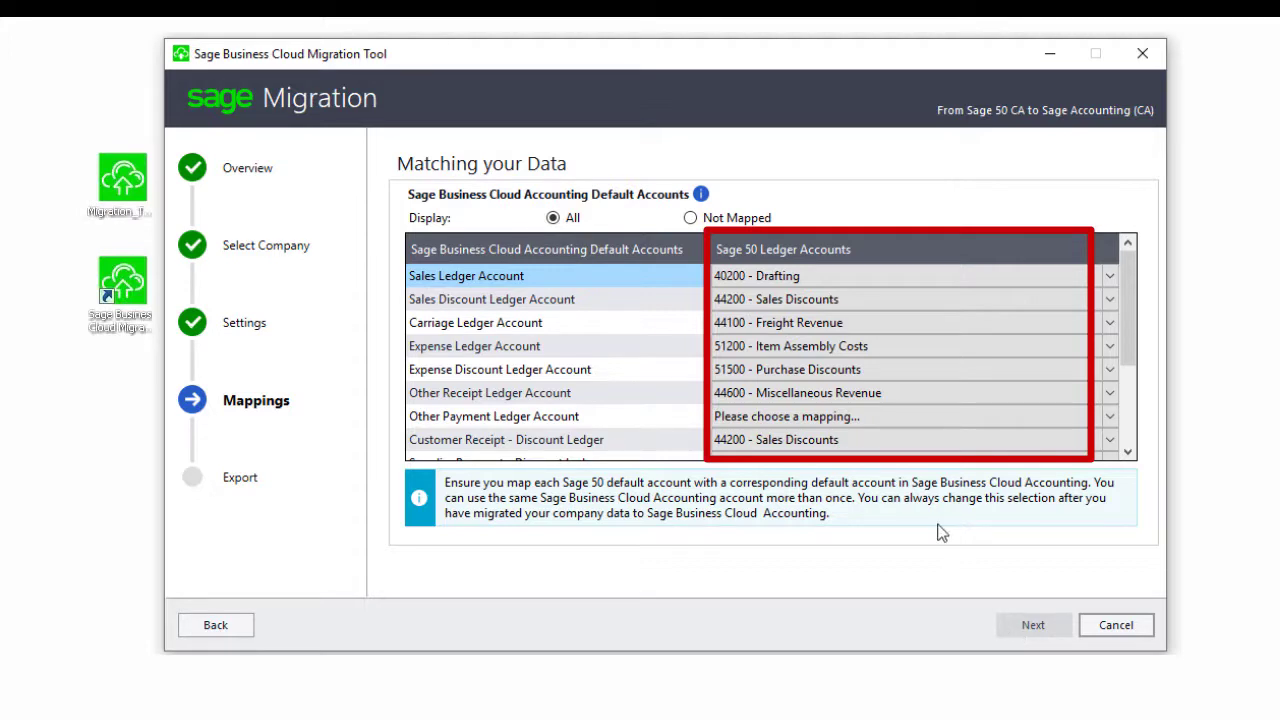
# - Accept the default account mappings and the output folder C:\Users\Public\Documents\Sage Cloud Migration
pyautogui.click(1034, 628)
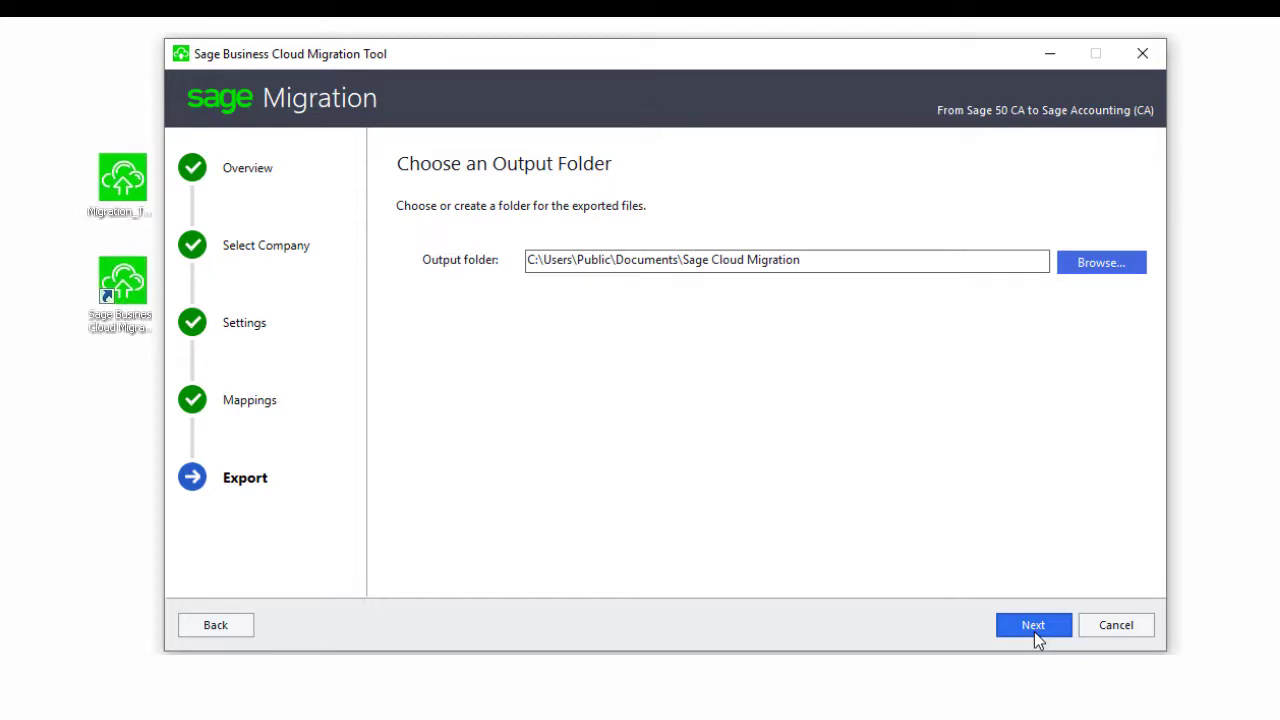
pyautogui.click(1034, 631)
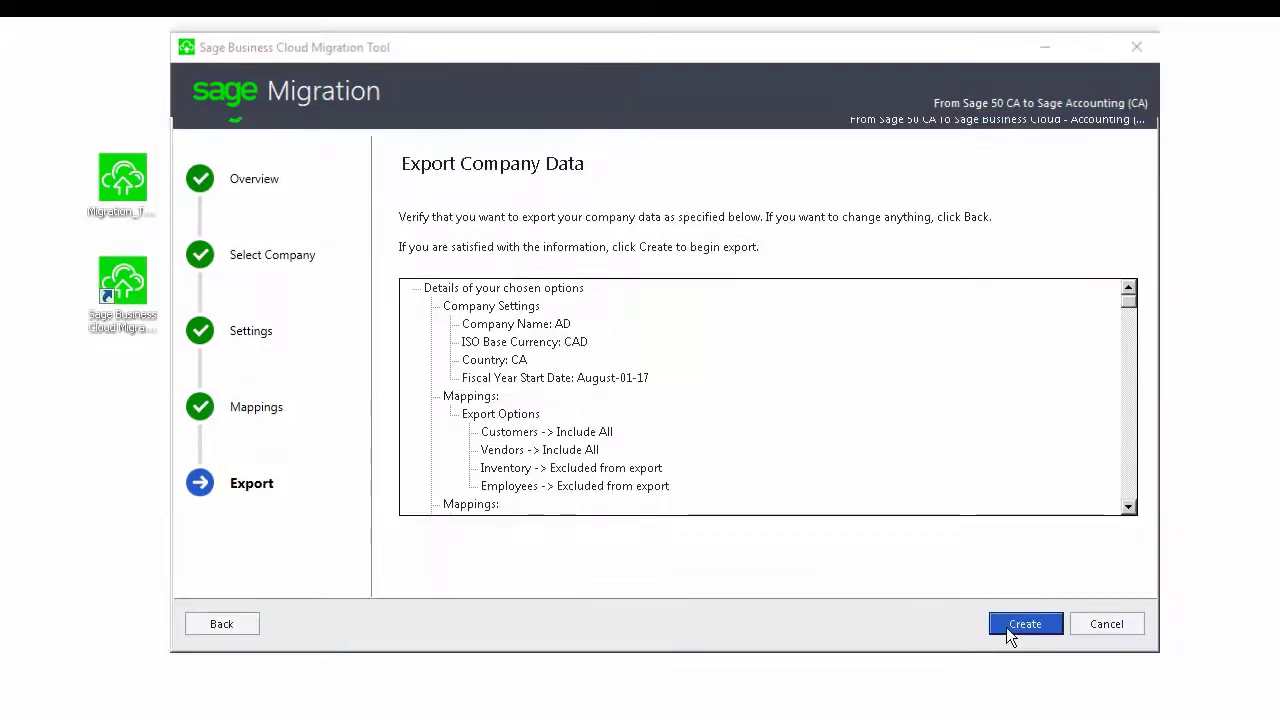
# - Review the export details, from the company settings through the account mappings to the output folder
pyautogui.click(1129, 333)
pyautogui.click(1128, 449)
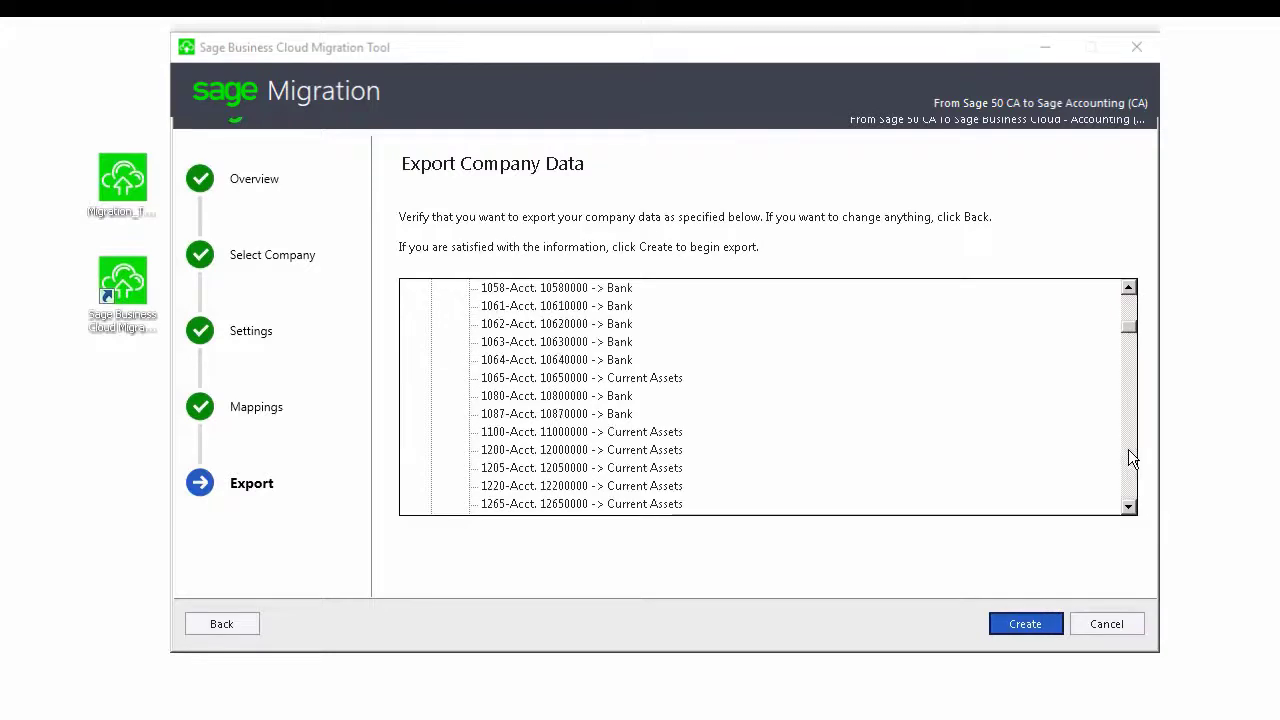
pyautogui.click(1132, 498)
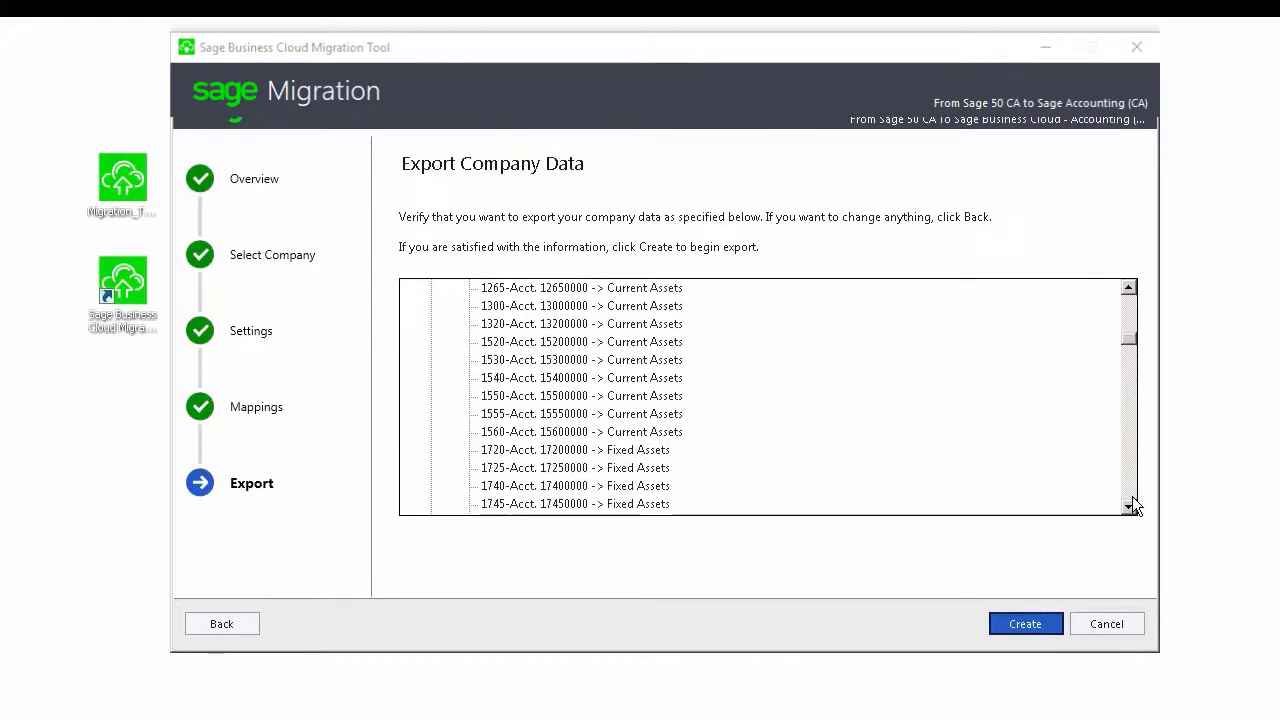
pyautogui.click(1132, 498)
pyautogui.click(1132, 498)
pyautogui.click(1132, 498)
pyautogui.click(1132, 498)
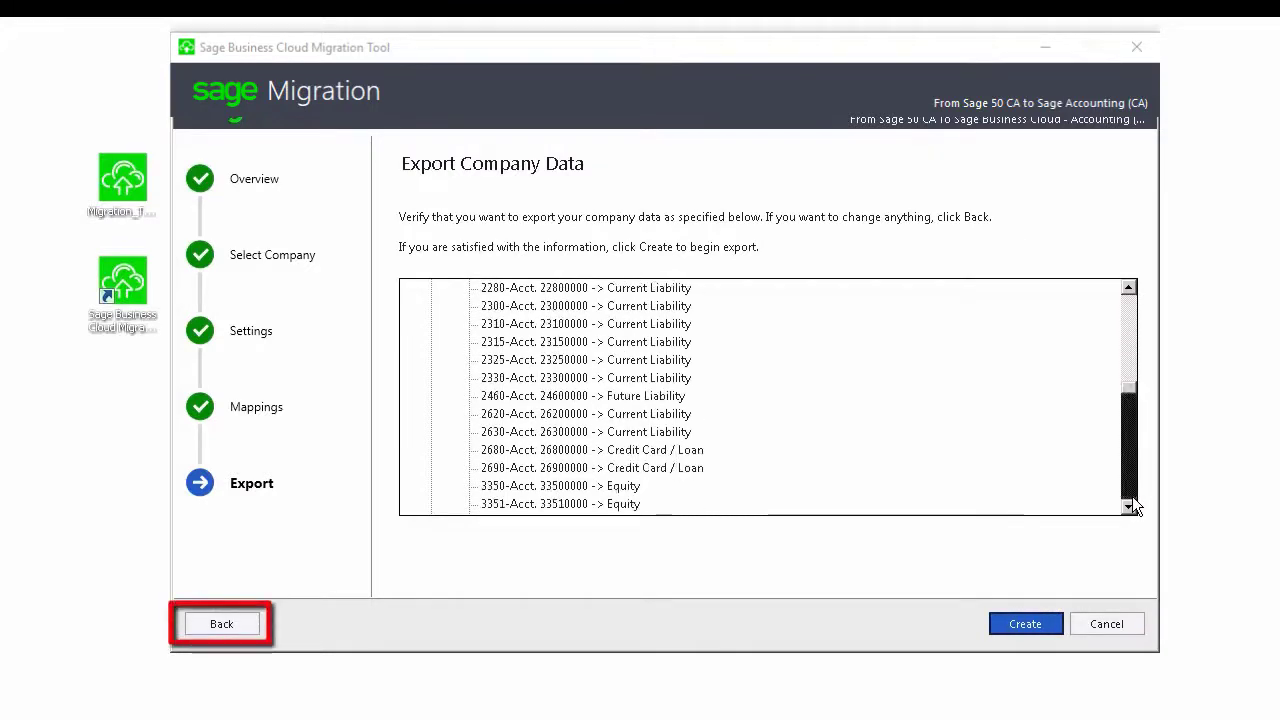
pyautogui.click(1132, 498)
pyautogui.click(1132, 498)
pyautogui.click(1132, 498)
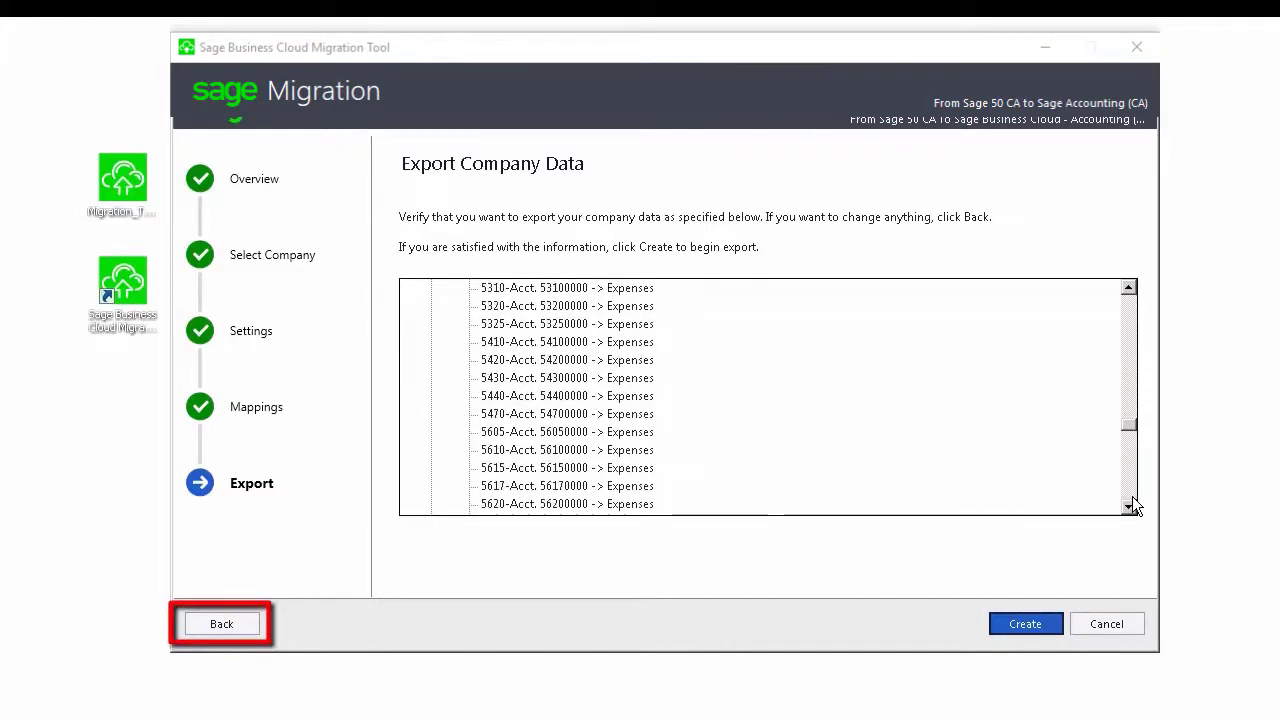
pyautogui.click(1132, 498)
pyautogui.click(1132, 498)
pyautogui.click(1132, 496)
pyautogui.click(1132, 496)
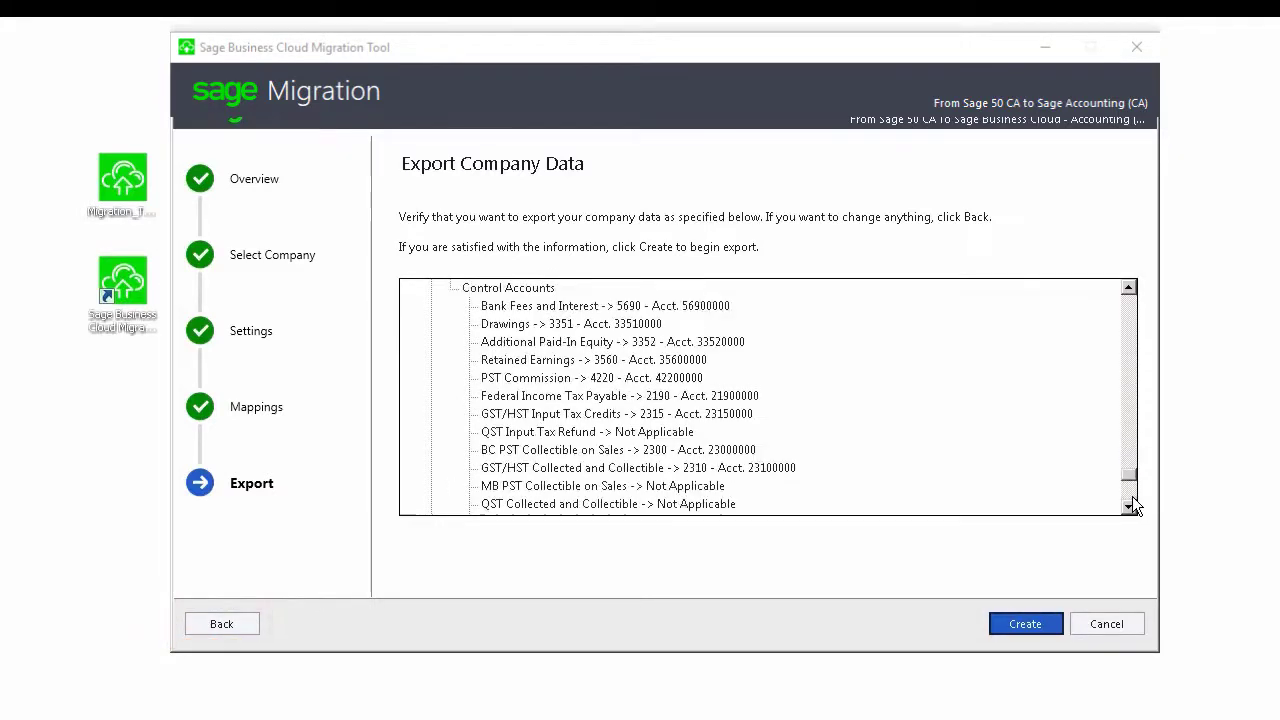
pyautogui.click(1132, 496)
pyautogui.click(1132, 496)
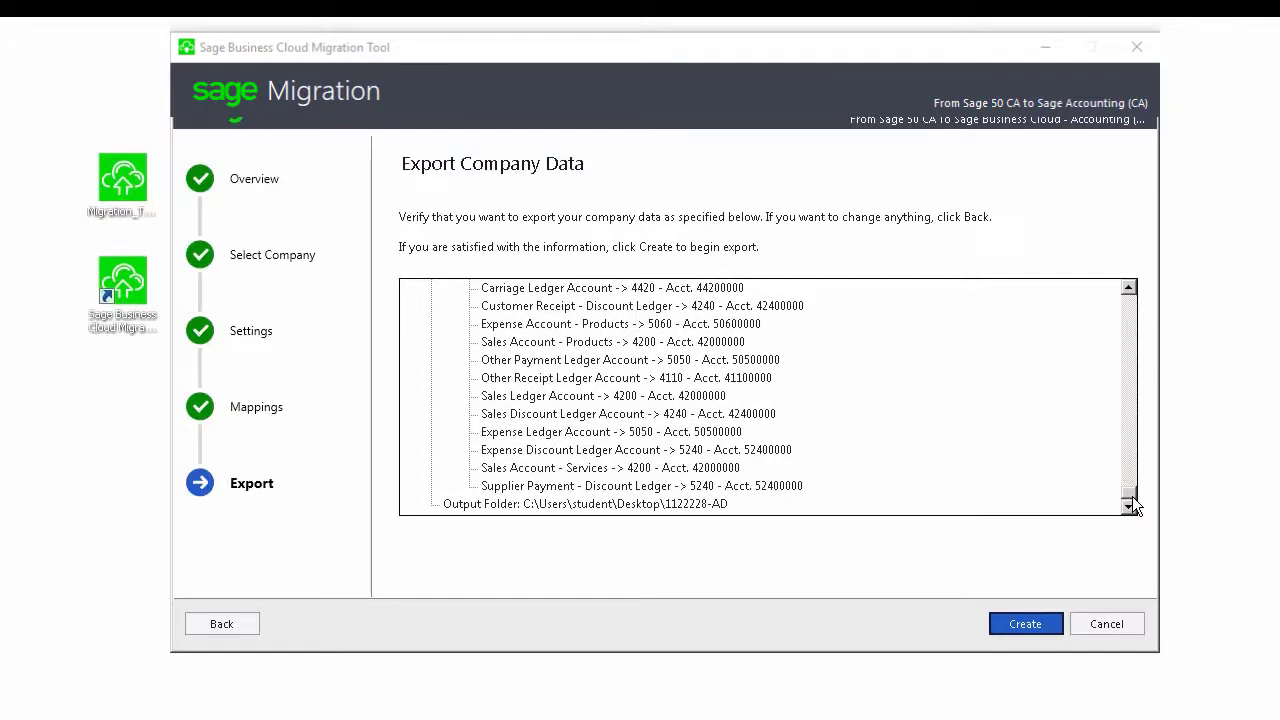
# - Create the company data export and close the folder window containing the exported files
pyautogui.click(1054, 621)
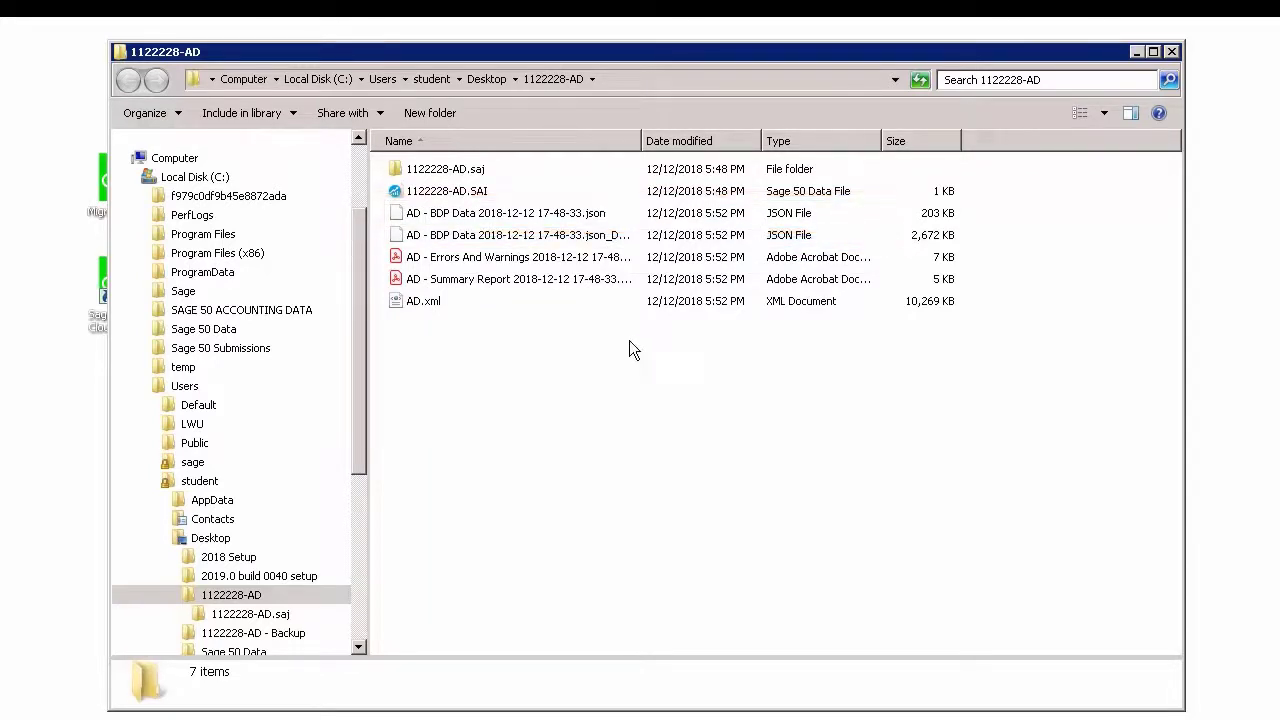
pyautogui.click(1171, 51)
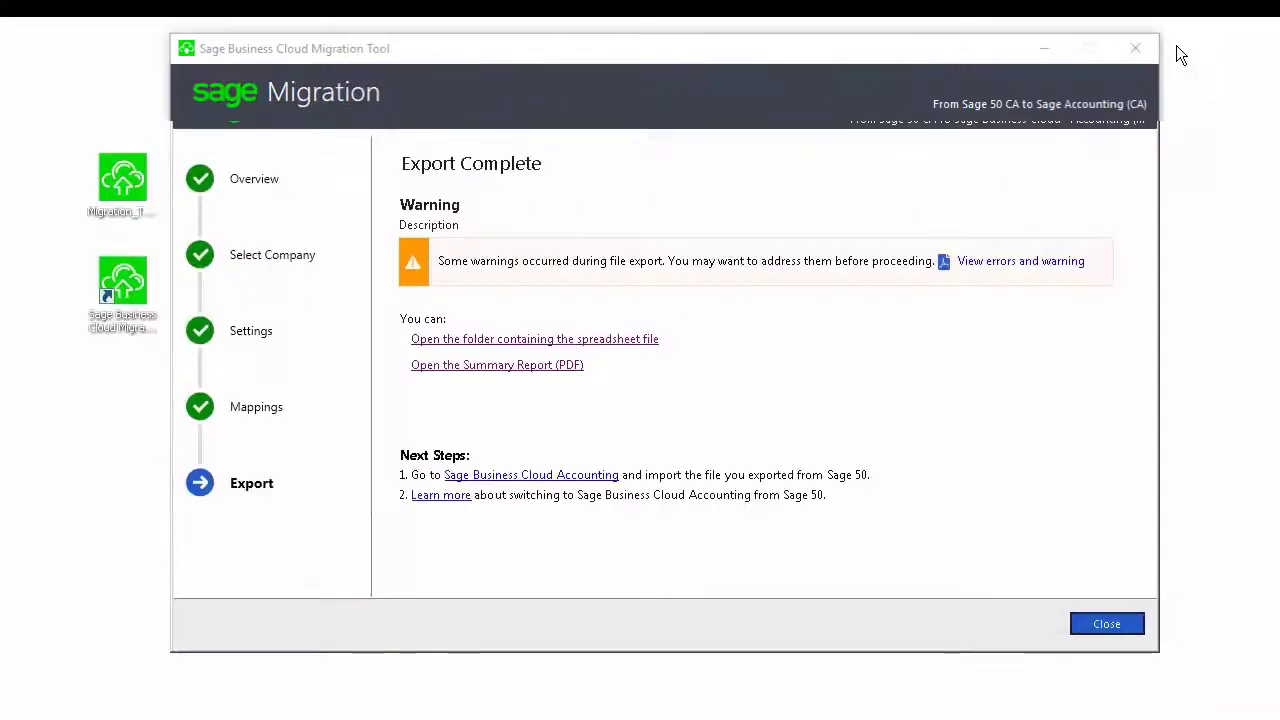